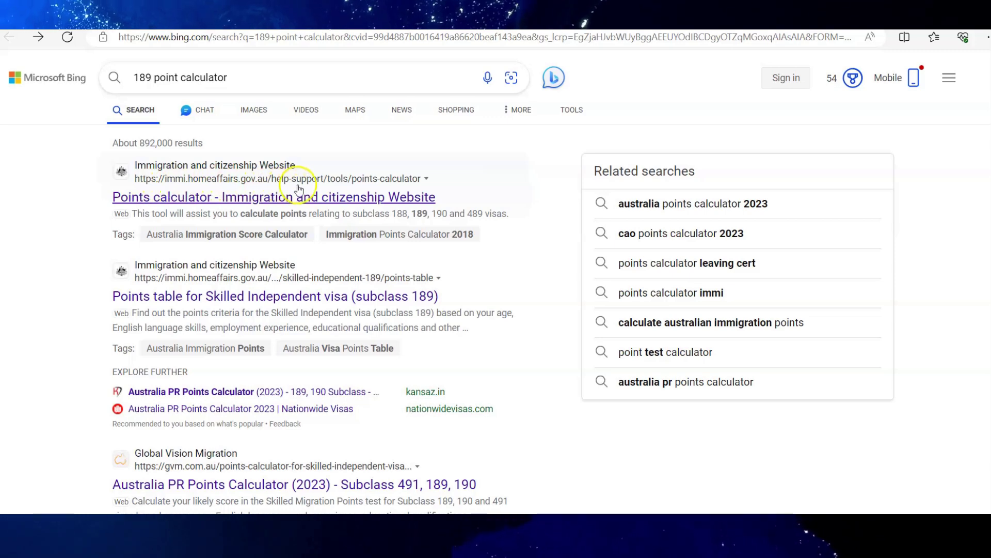
Open the points calculator and select the Skilled Independent visa (subclass 189).
click(272, 200)
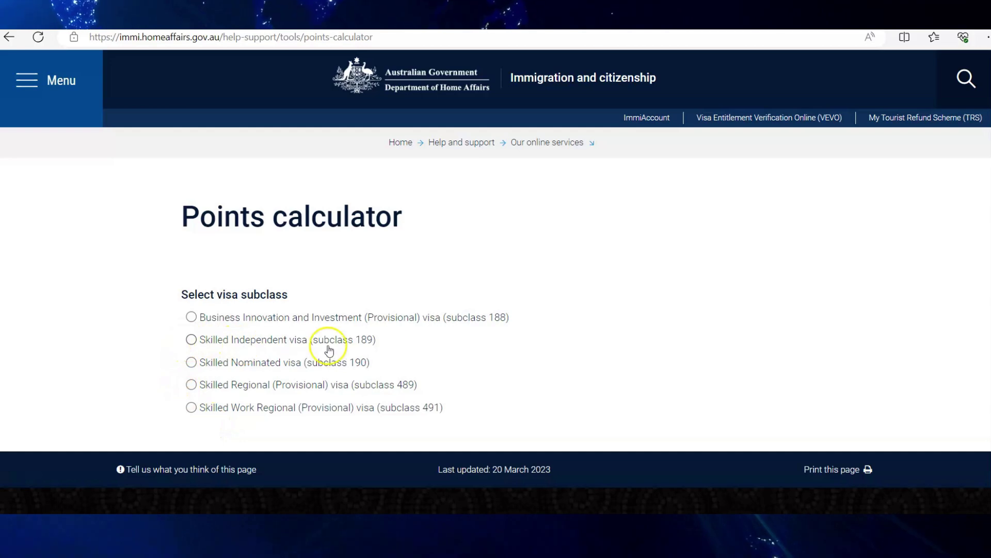
click(192, 341)
scroll(318, 364, down, 4)
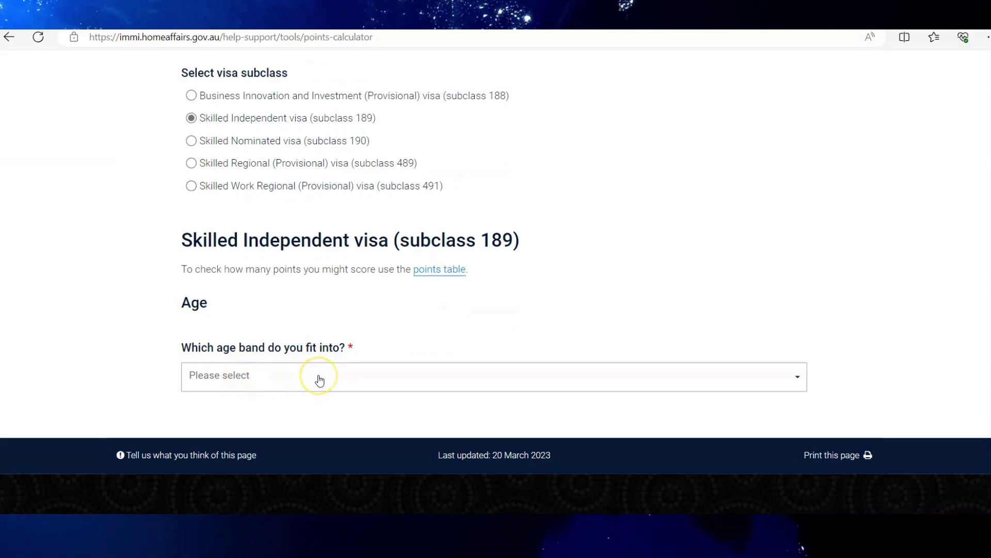
scroll(317, 371, down, 1)
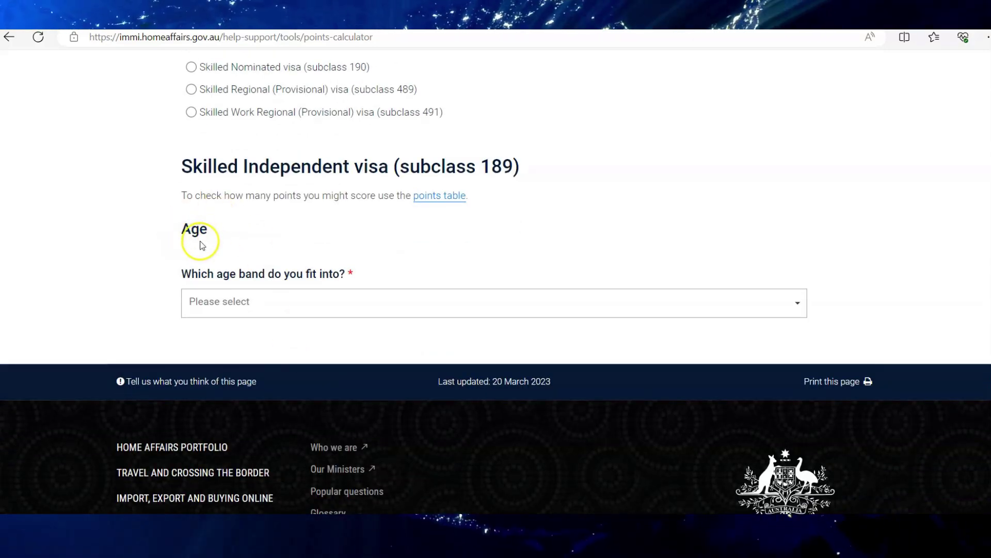
click(252, 305)
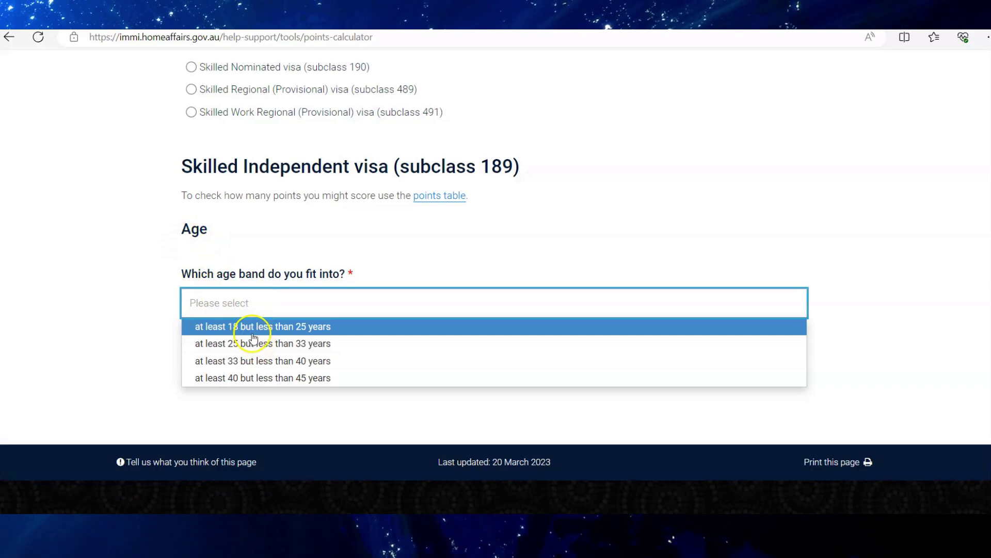
Set age to at least 25 but less than 33 years and English ability to Superior English.
click(319, 345)
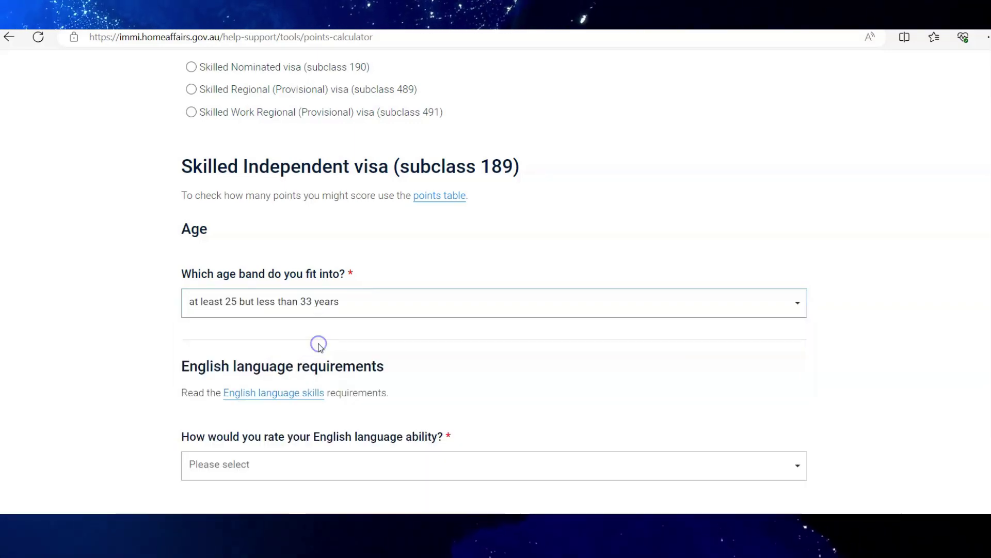
scroll(328, 340, down, 2)
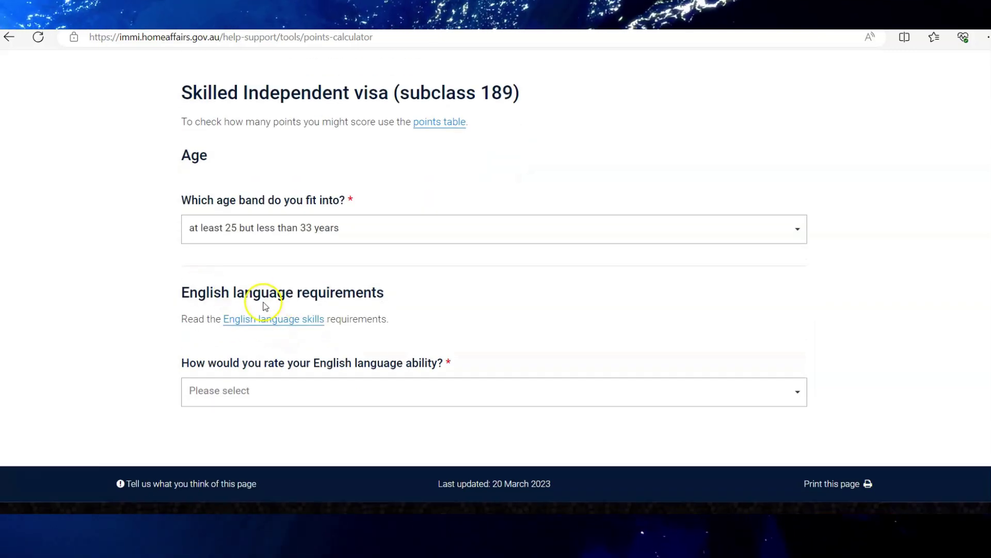
scroll(272, 347, down, 2)
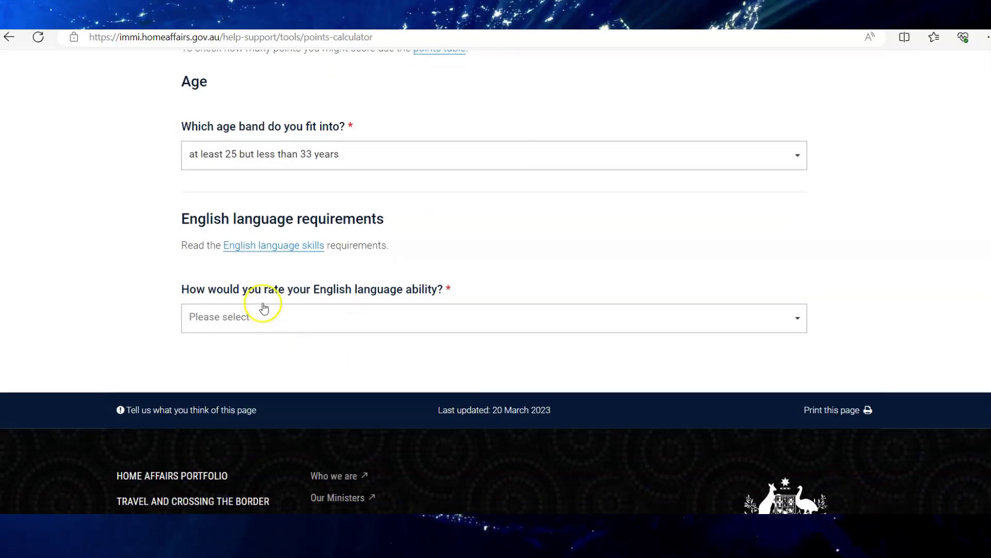
click(304, 319)
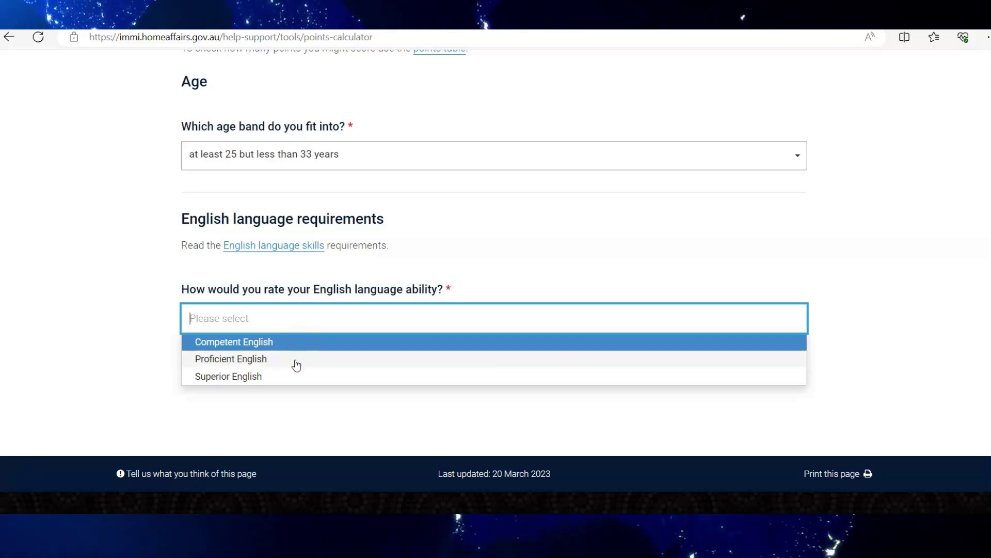
click(273, 380)
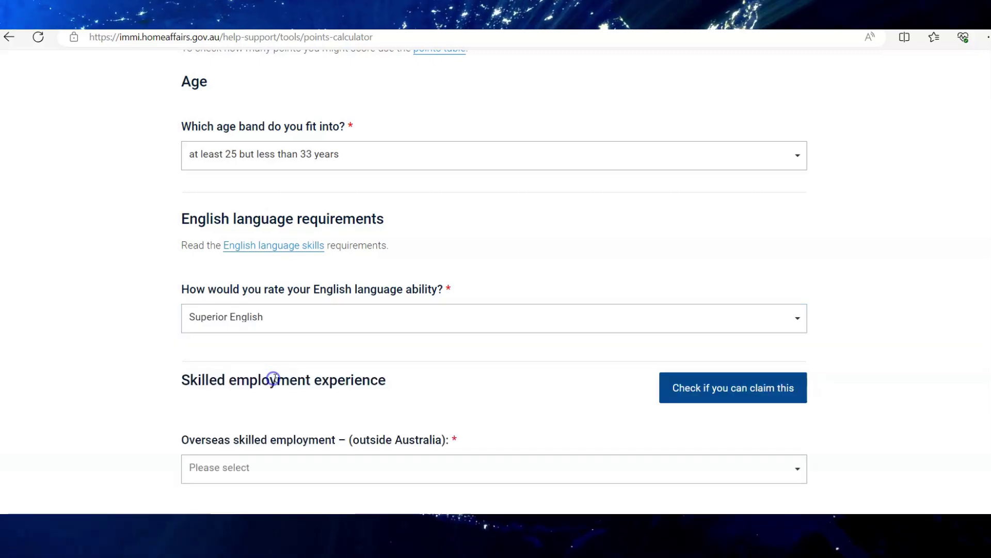
Set overseas skilled employment to less than 3 years.
scroll(308, 347, down, 4)
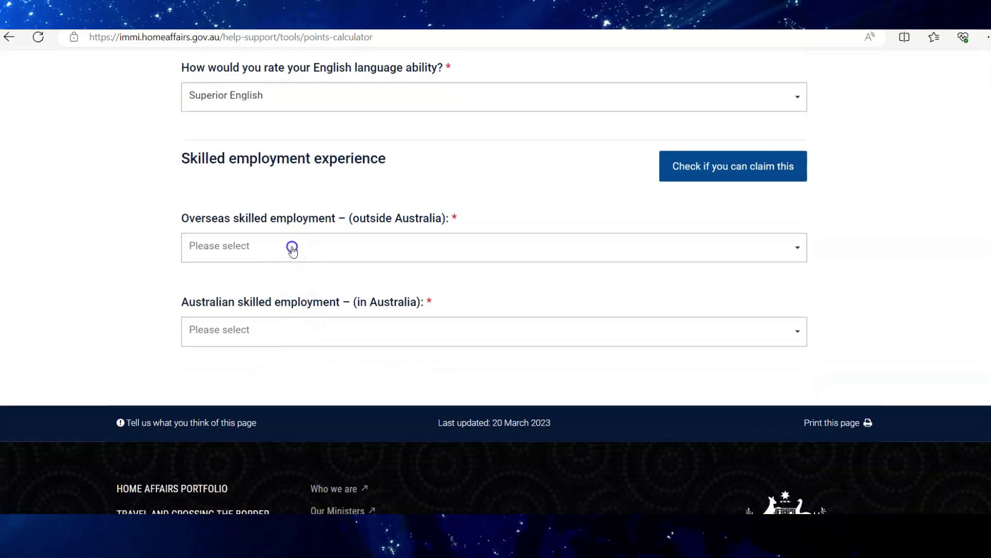
click(289, 248)
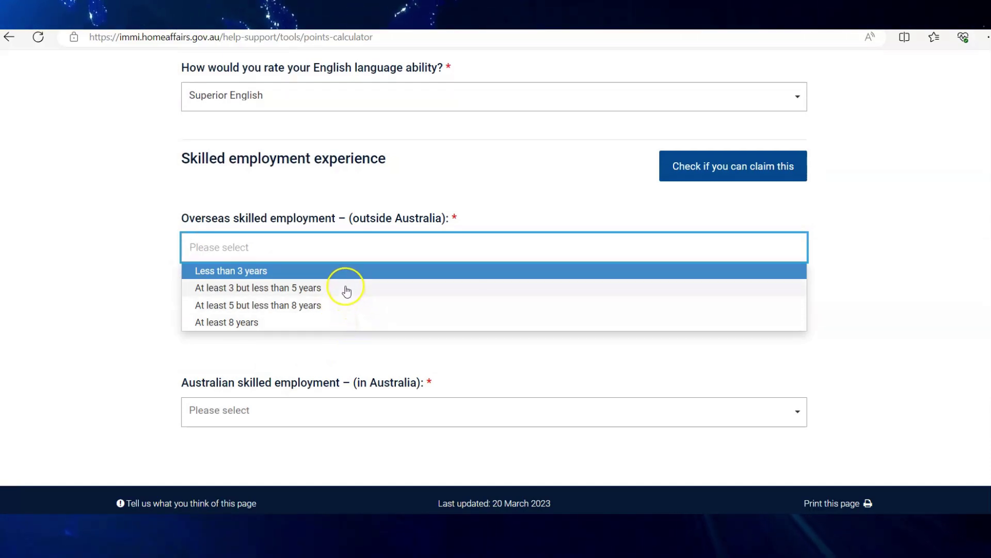
click(273, 272)
scroll(330, 303, down, 1)
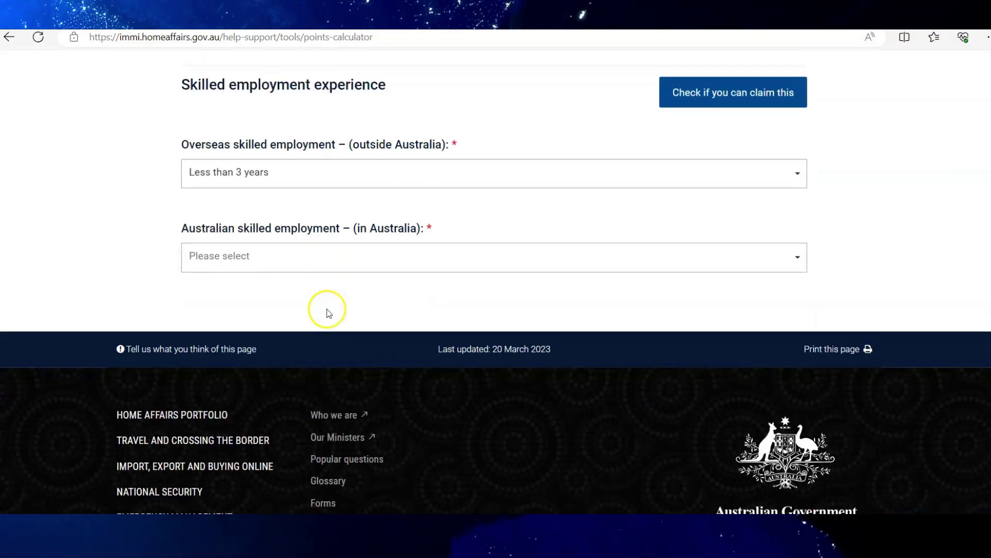
click(323, 265)
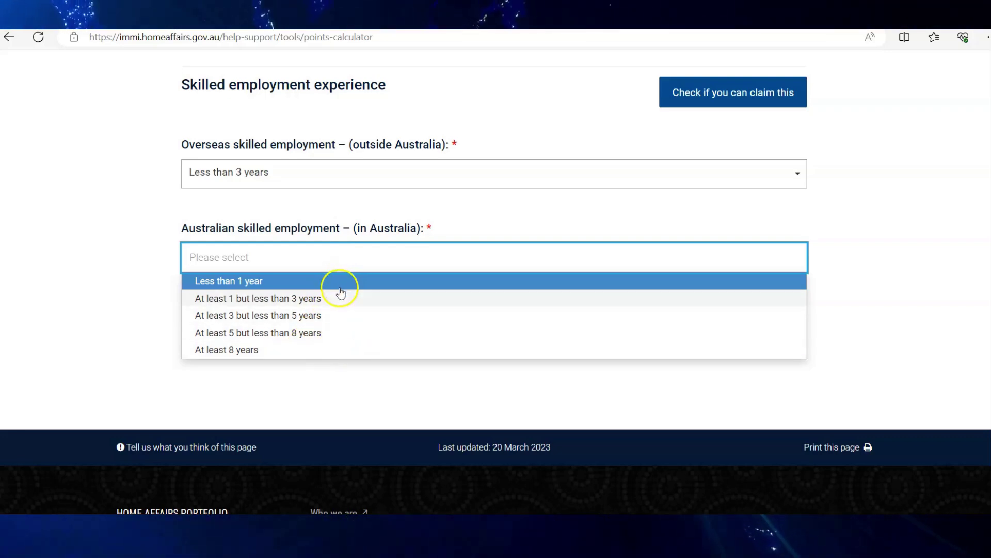
Set Australian employment to less than 1 year and highest qualification to Bachelor degree.
click(285, 283)
scroll(351, 312, down, 2)
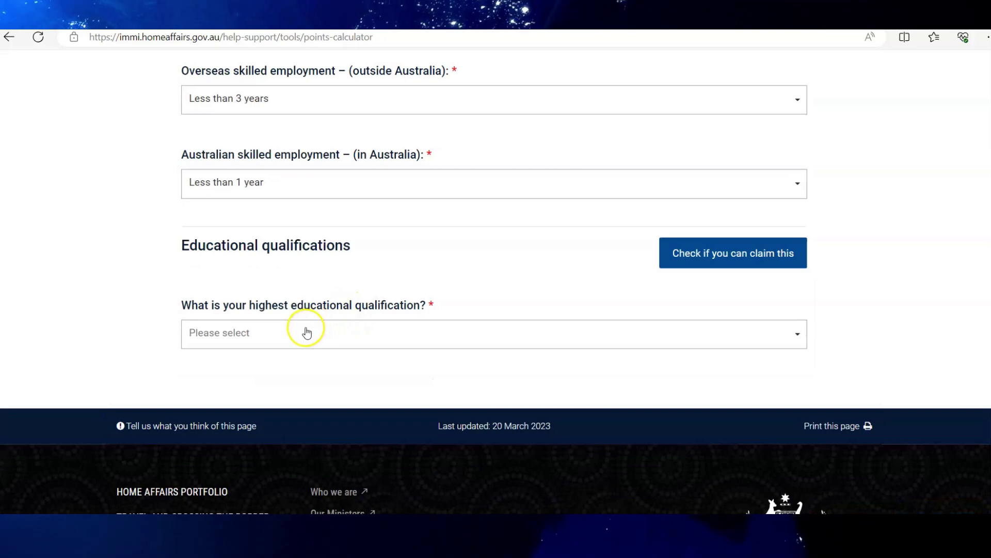
click(307, 332)
scroll(312, 329, down, 2)
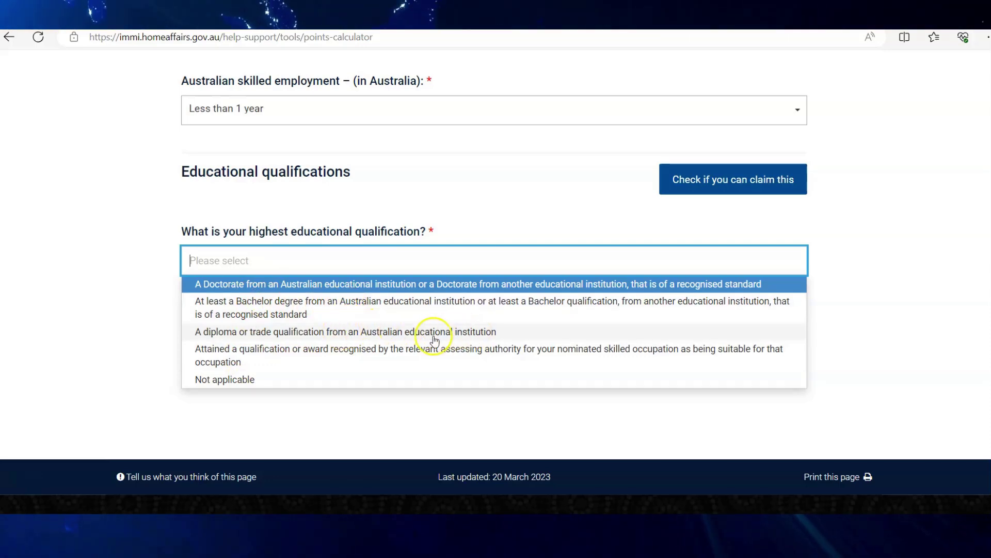
click(336, 318)
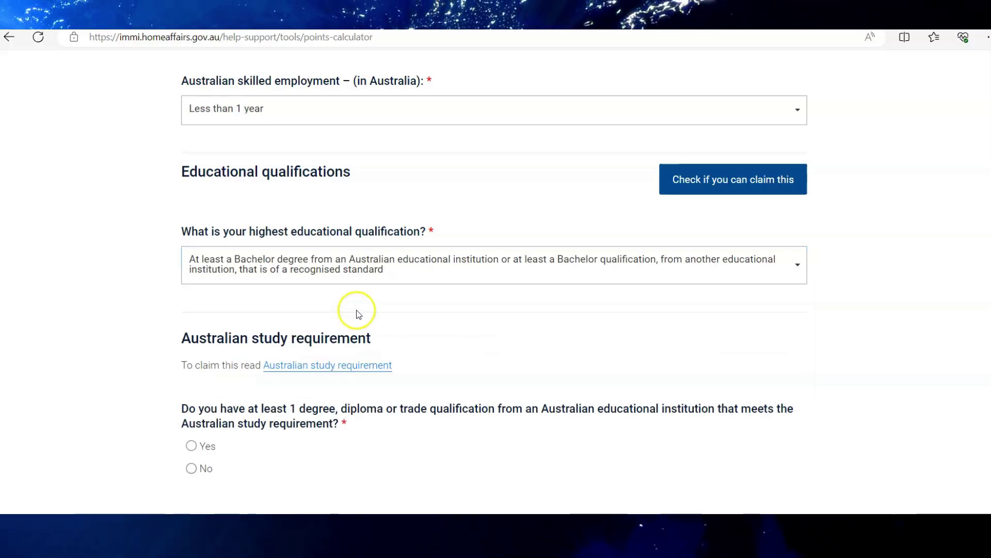
Answer Yes to the Australian study requirement.
scroll(345, 316, down, 1)
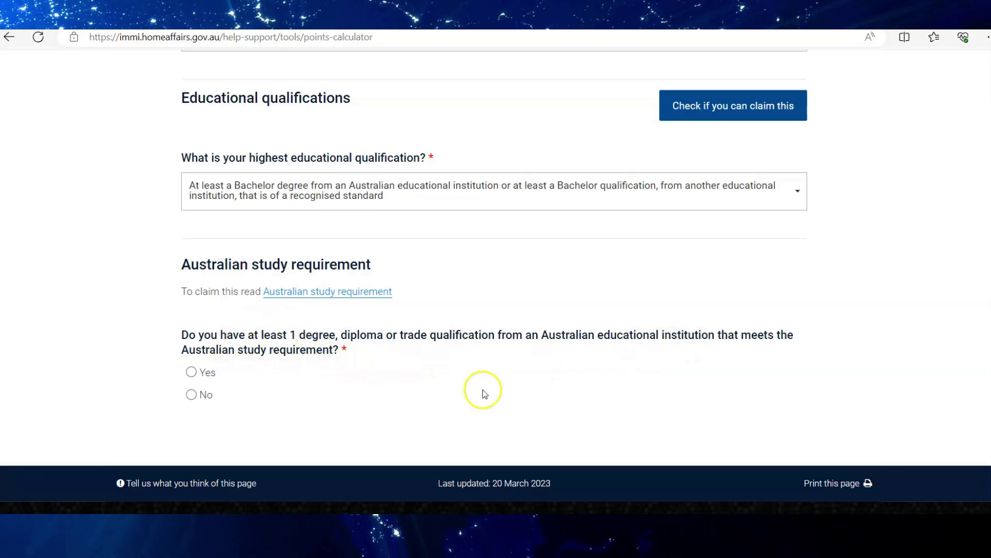
click(191, 372)
scroll(317, 343, down, 2)
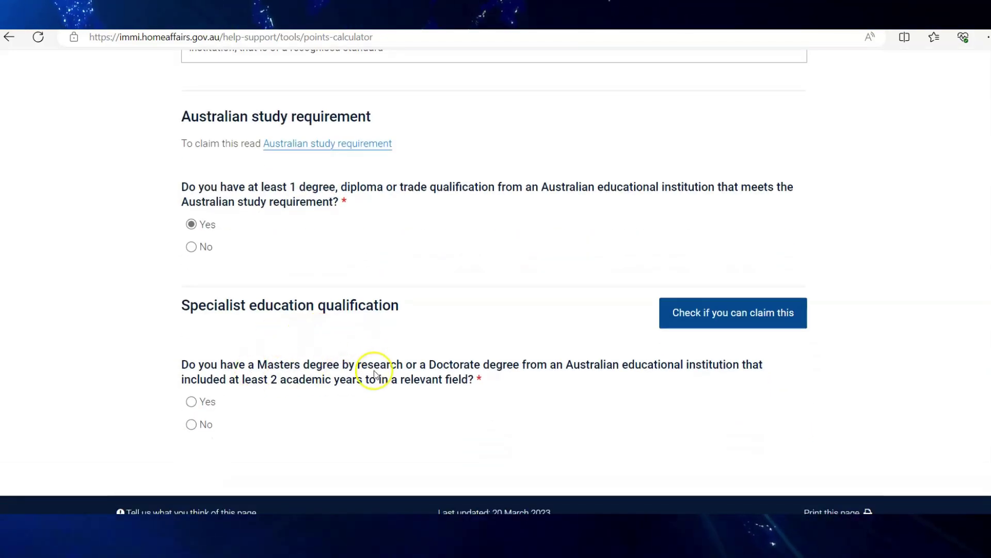
Answer No to the Masters or Doctorate question and Yes to credentialled community language.
click(192, 425)
scroll(279, 406, down, 2)
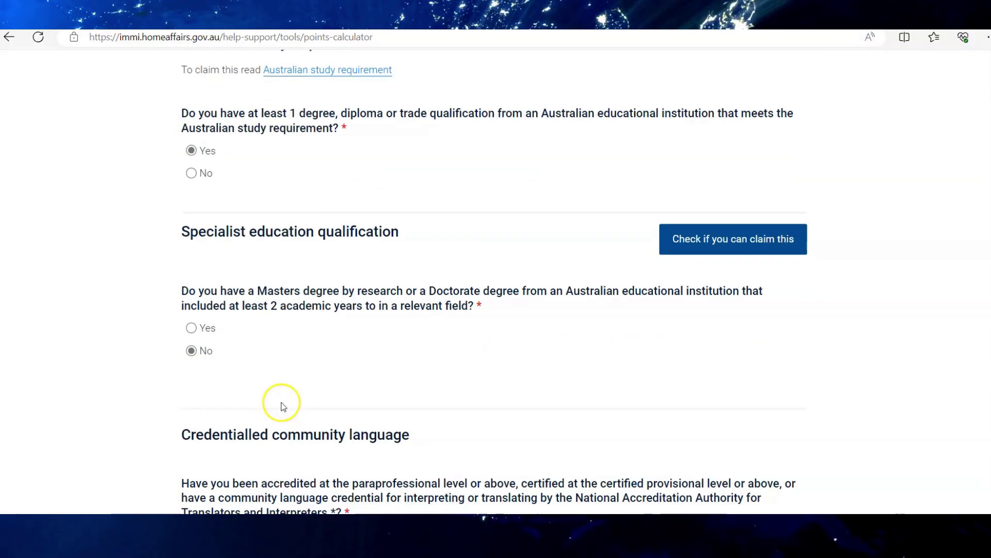
scroll(281, 403, down, 1)
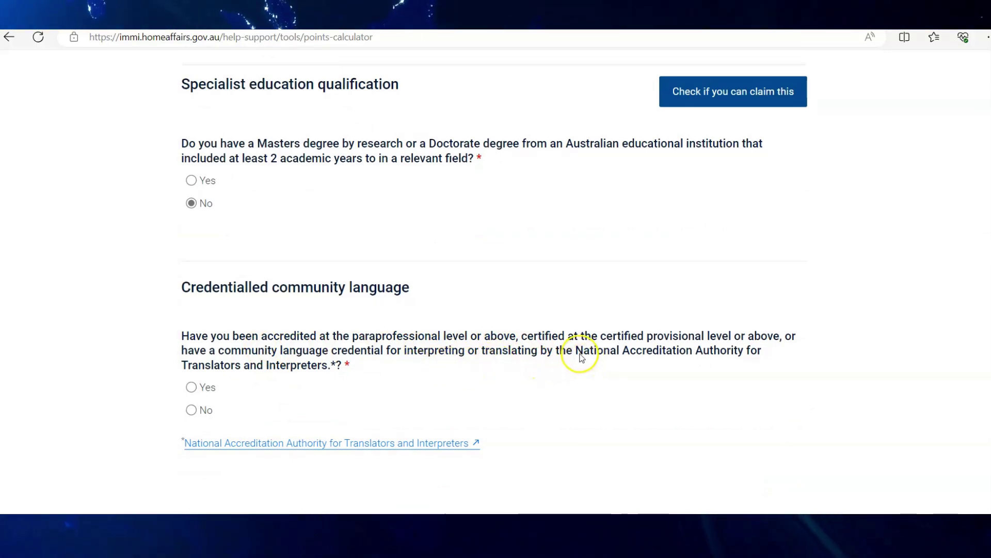
drag(578, 351, 719, 353)
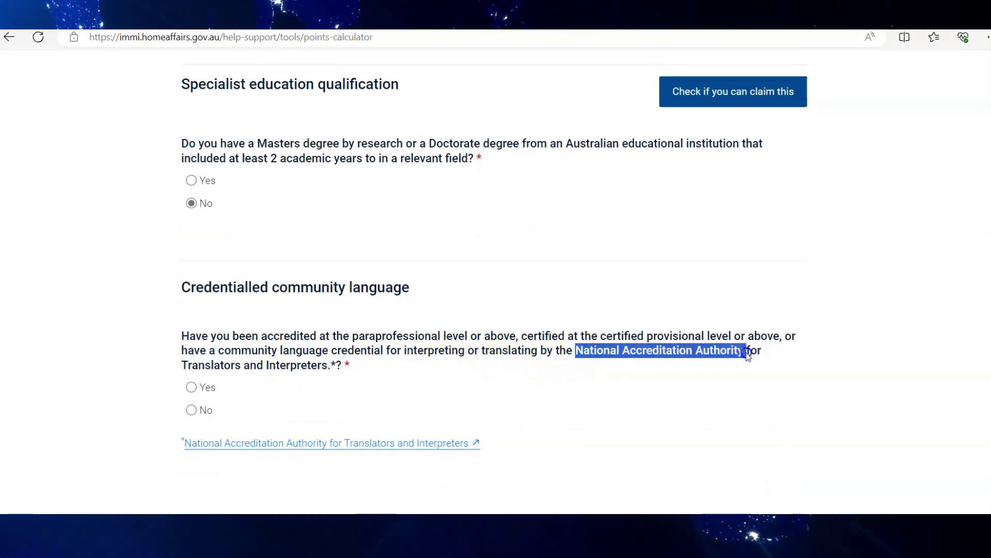
click(295, 394)
click(203, 392)
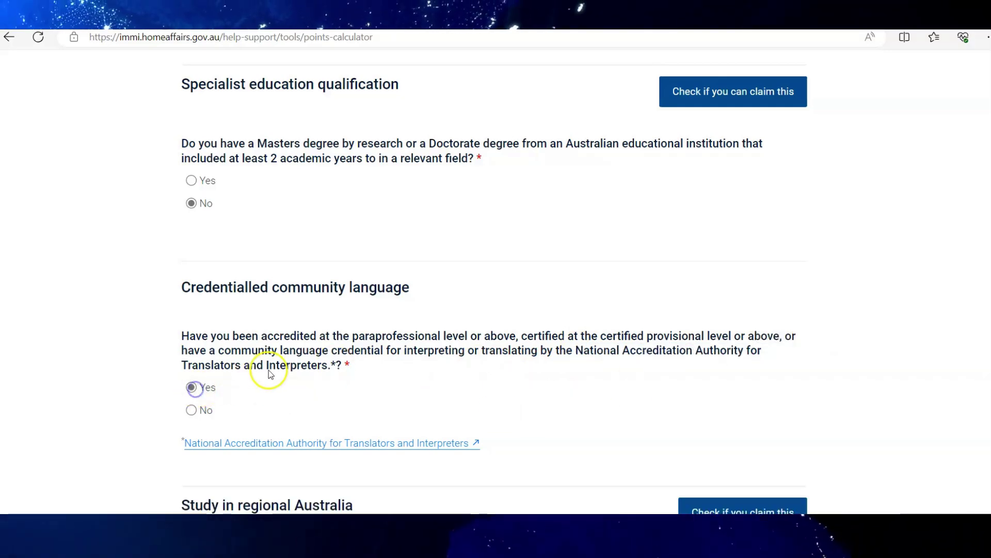
Answer No to study in regional Australia.
scroll(310, 384, down, 4)
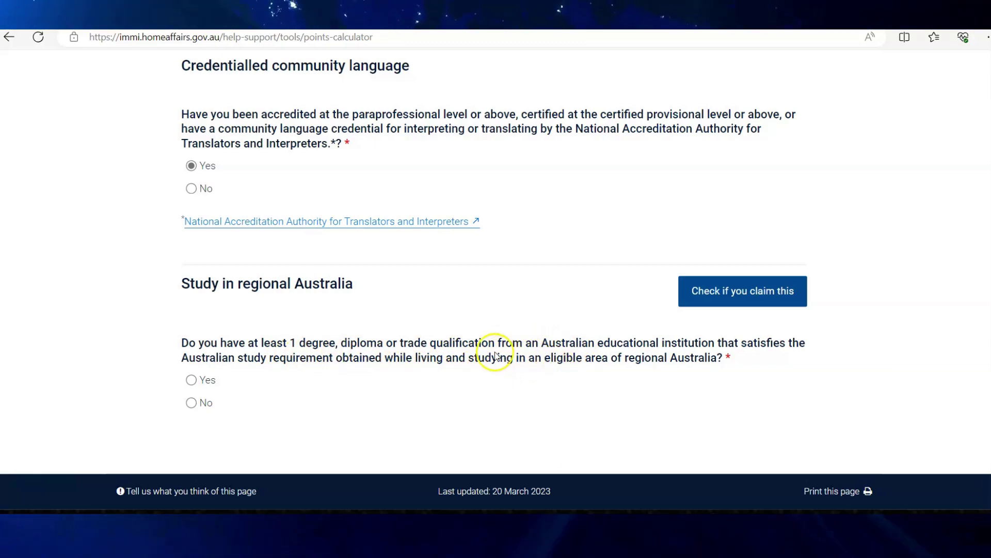
drag(469, 363, 504, 363)
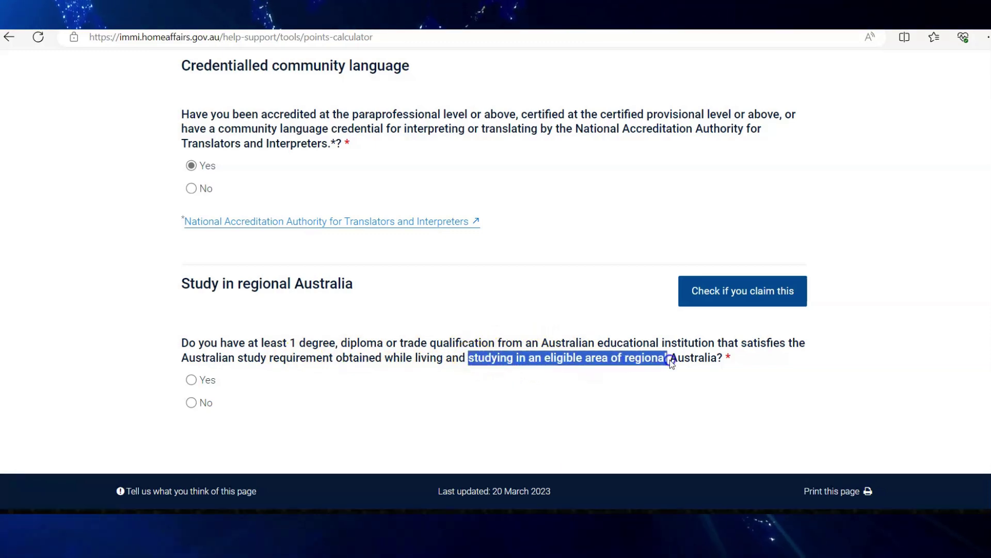
drag(719, 363, 718, 362)
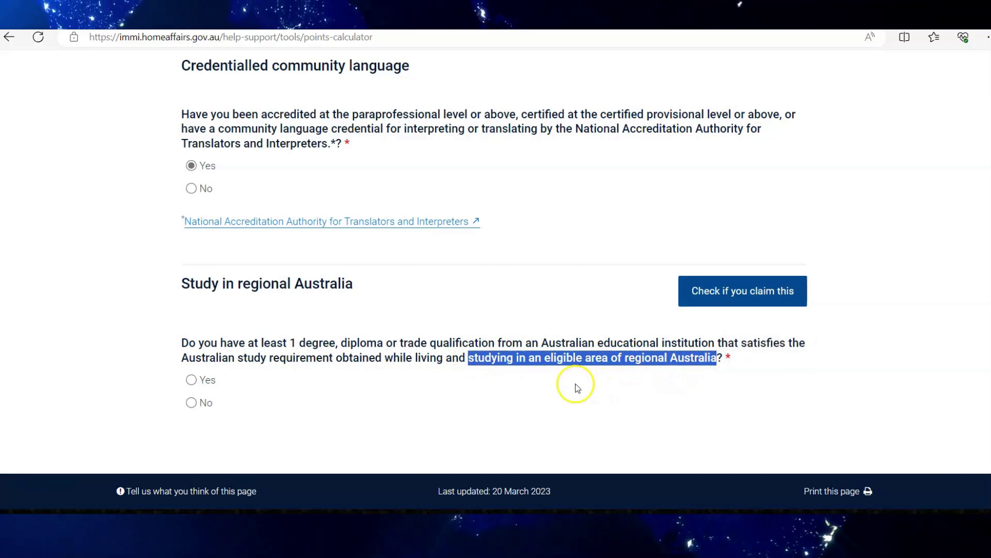
click(403, 390)
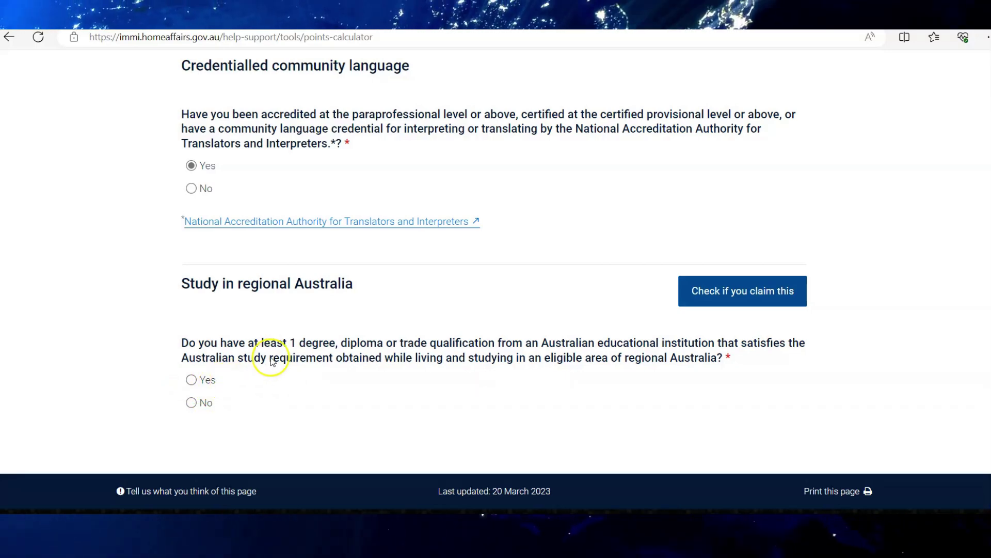
click(192, 404)
scroll(317, 409, down, 3)
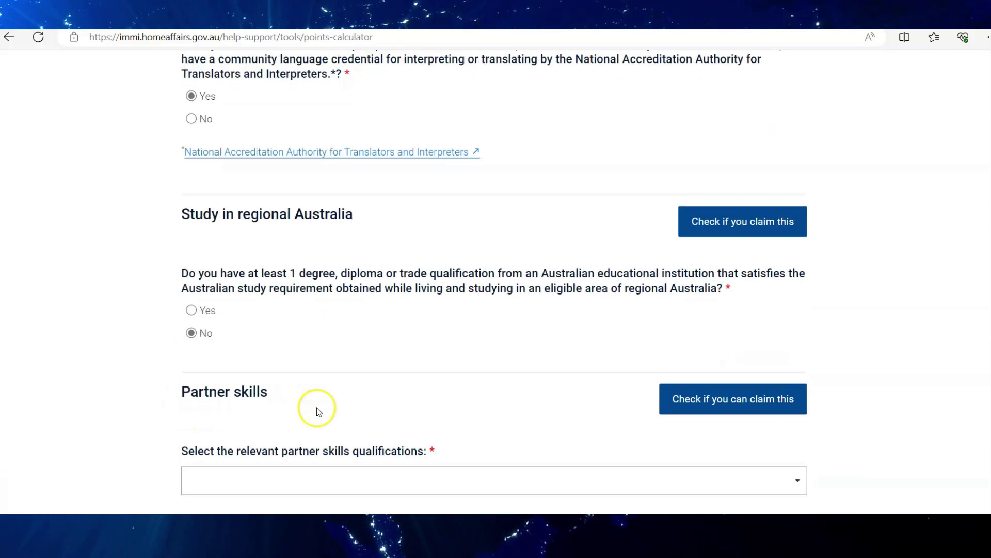
scroll(313, 352, down, 1)
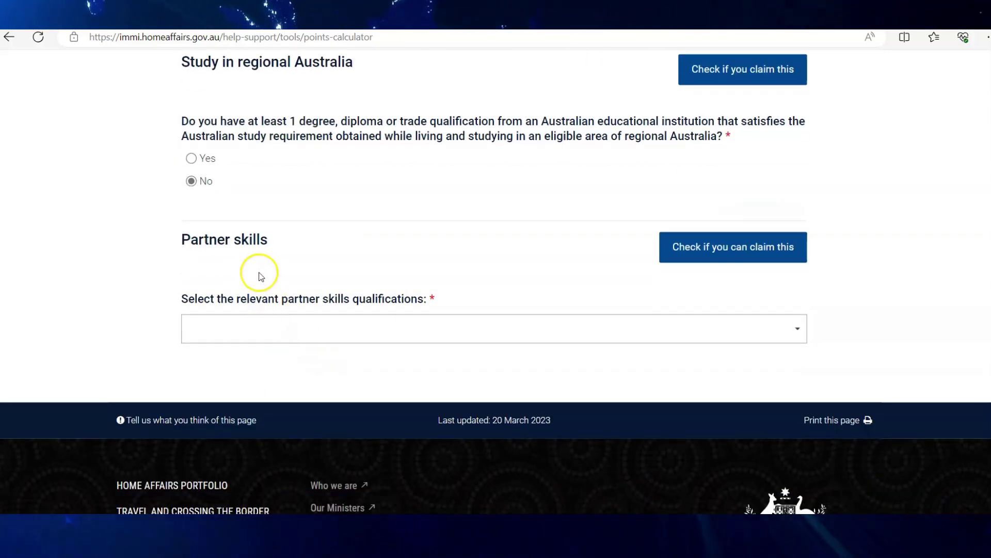
Set partner skills to 'You are single or your partner is an Australian citizen or permanent resident'.
drag(186, 243, 299, 250)
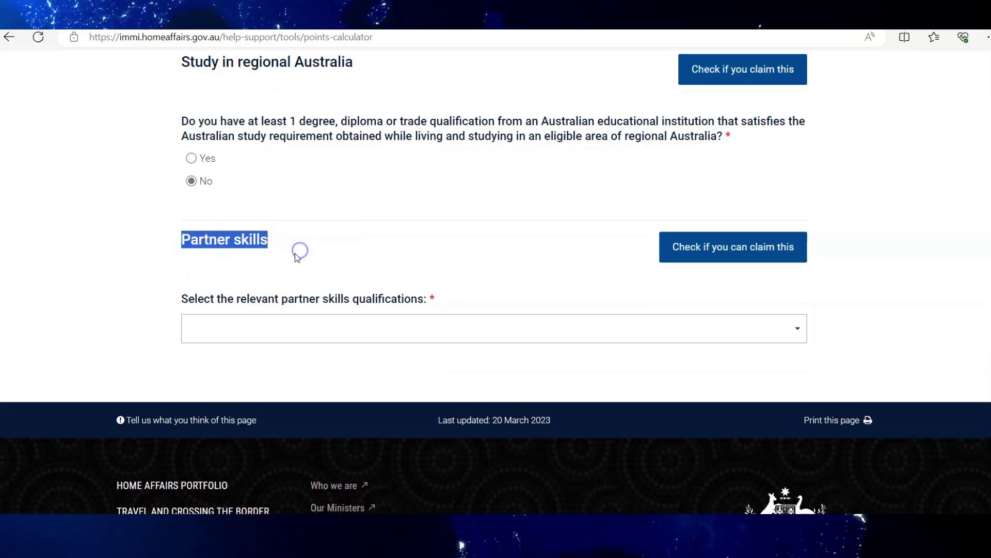
click(261, 328)
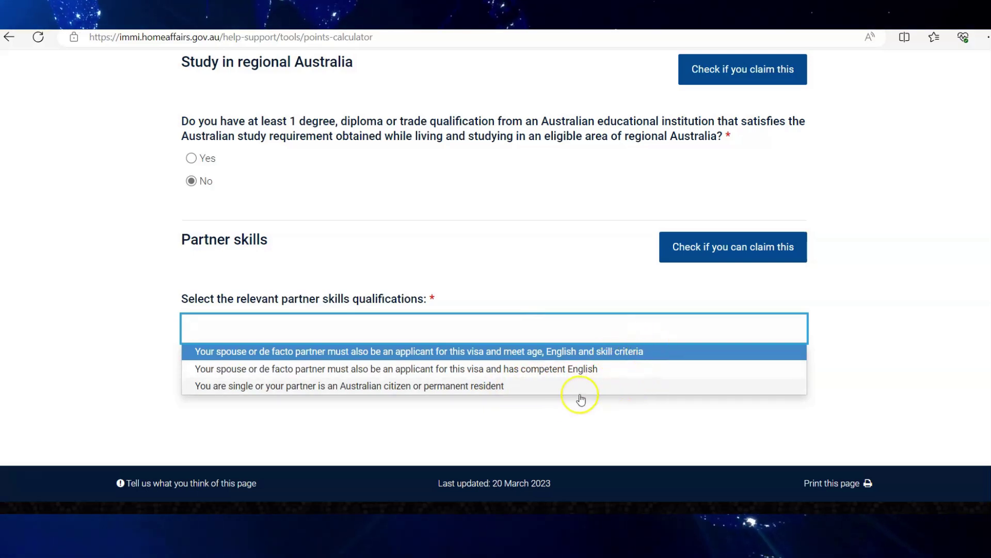
click(500, 388)
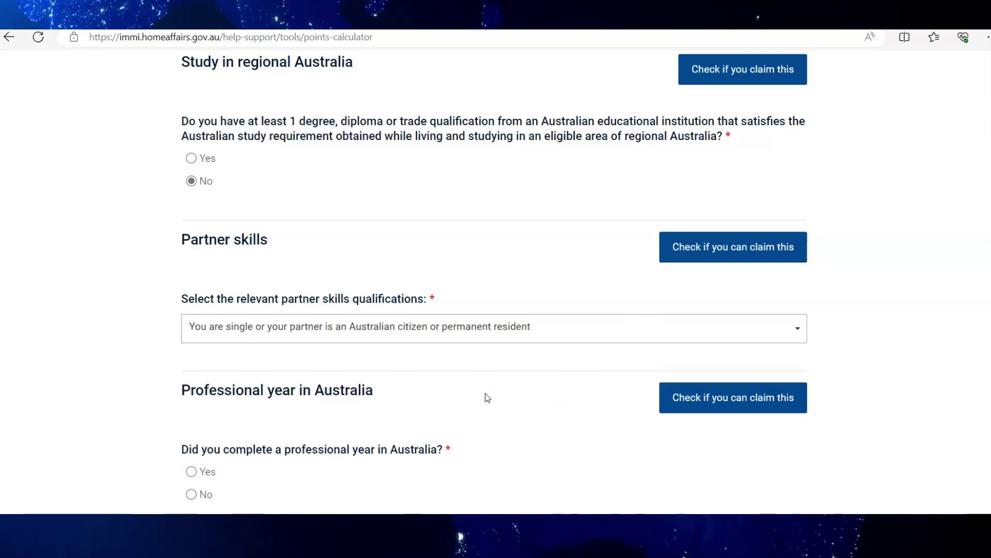
scroll(465, 396, down, 2)
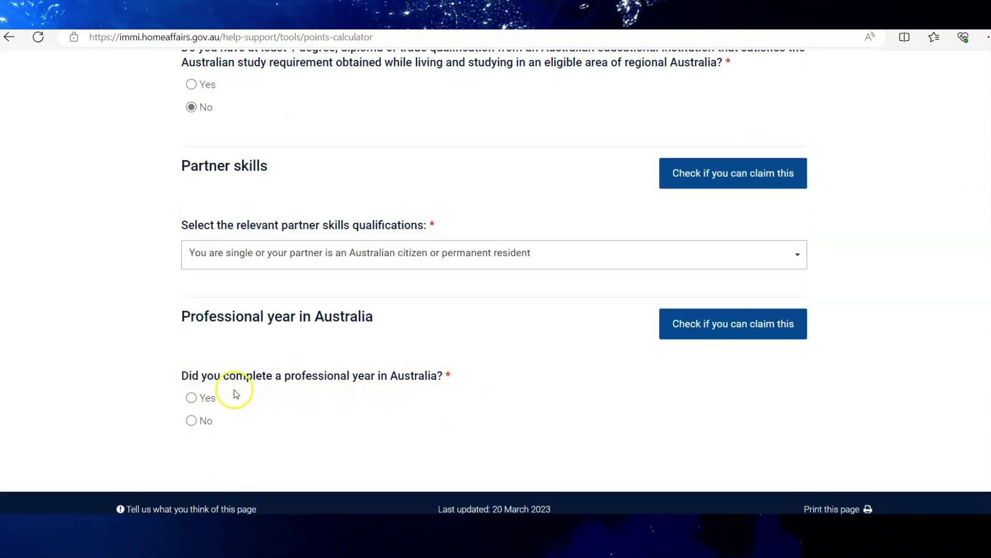
Answer Yes to the professional year in Australia and check the summary totals 90 points.
click(192, 398)
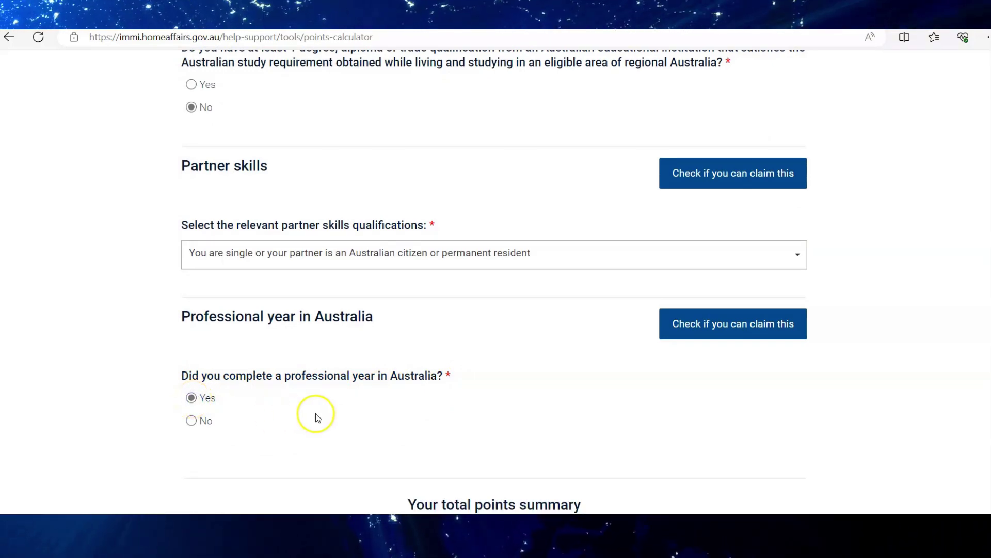
scroll(317, 417, down, 2)
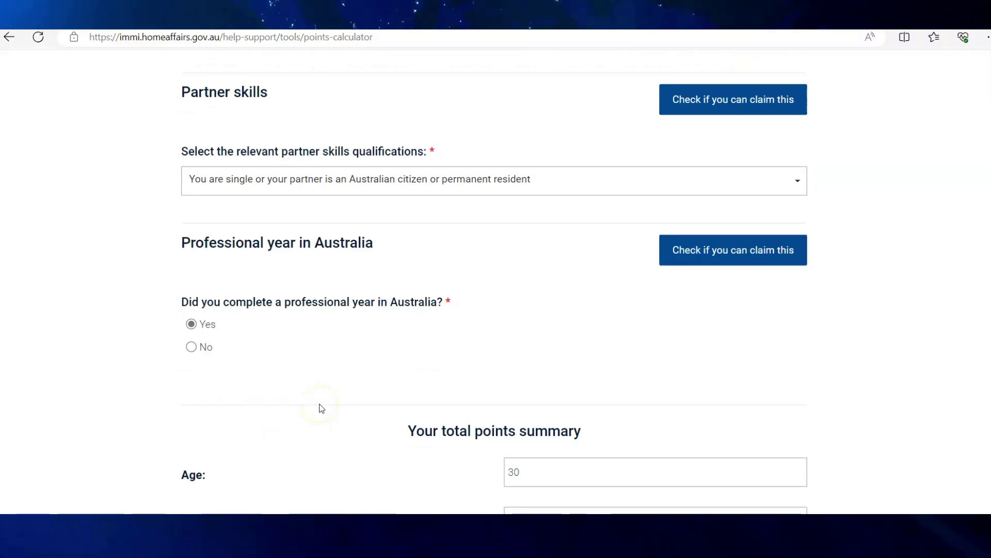
scroll(323, 407, down, 4)
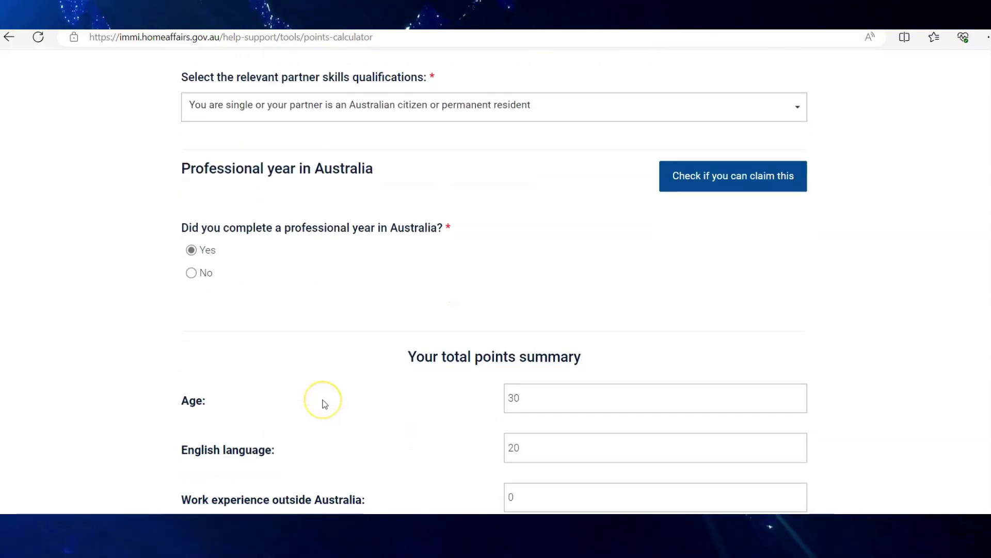
scroll(614, 279, down, 2)
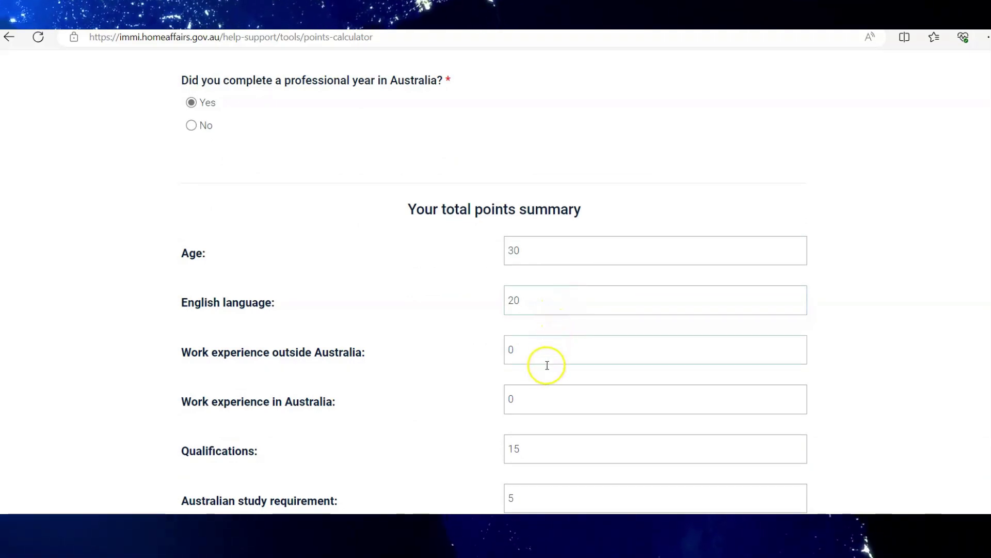
scroll(544, 394, down, 2)
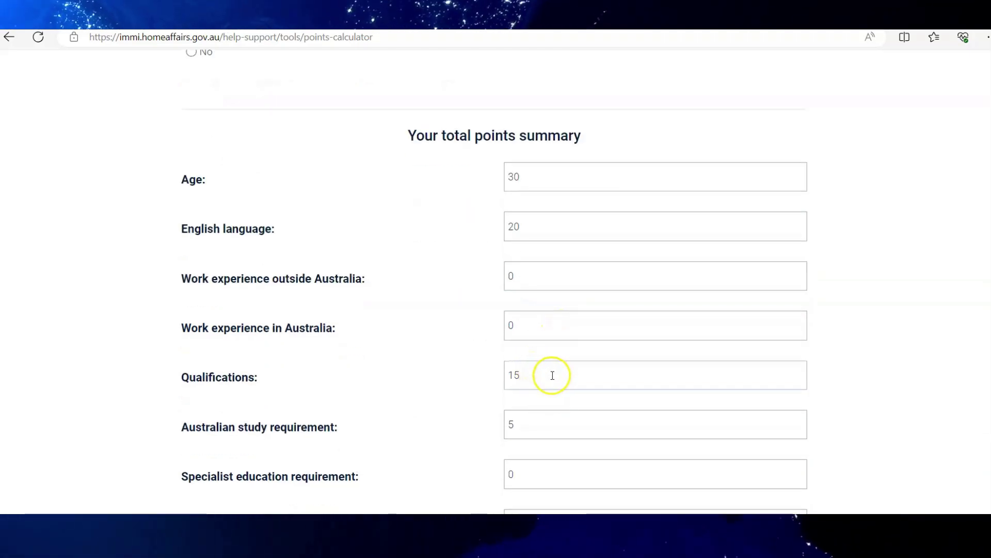
scroll(501, 433, down, 4)
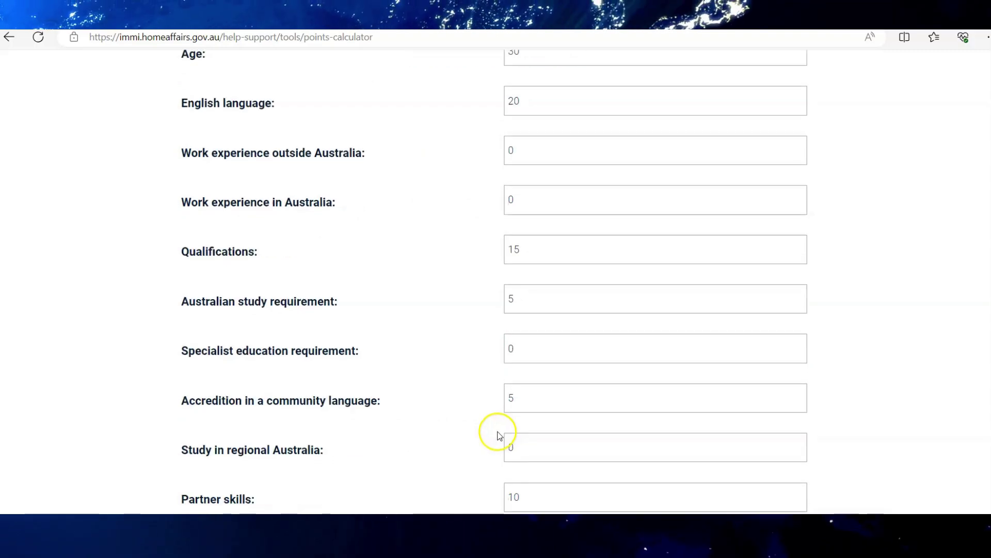
scroll(450, 383, down, 2)
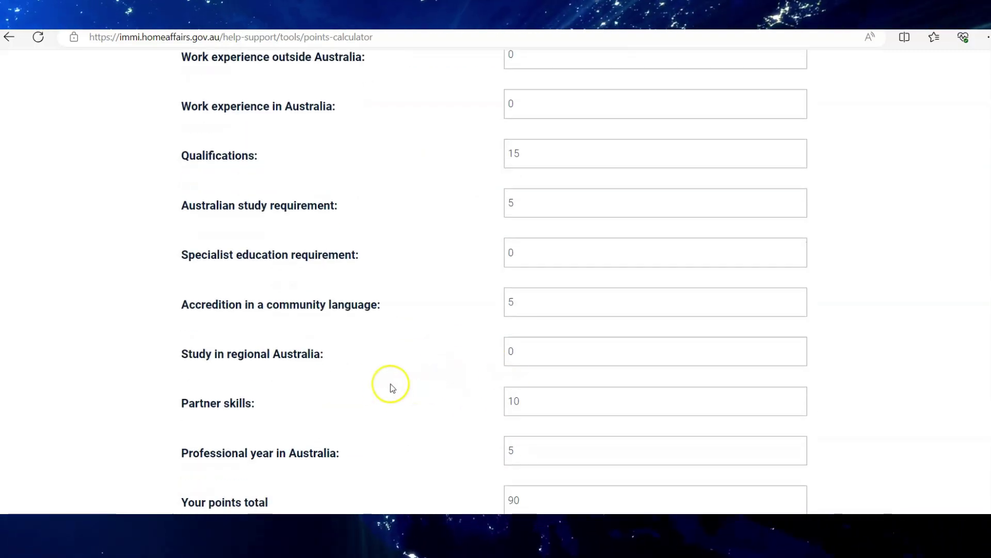
scroll(498, 413, down, 4)
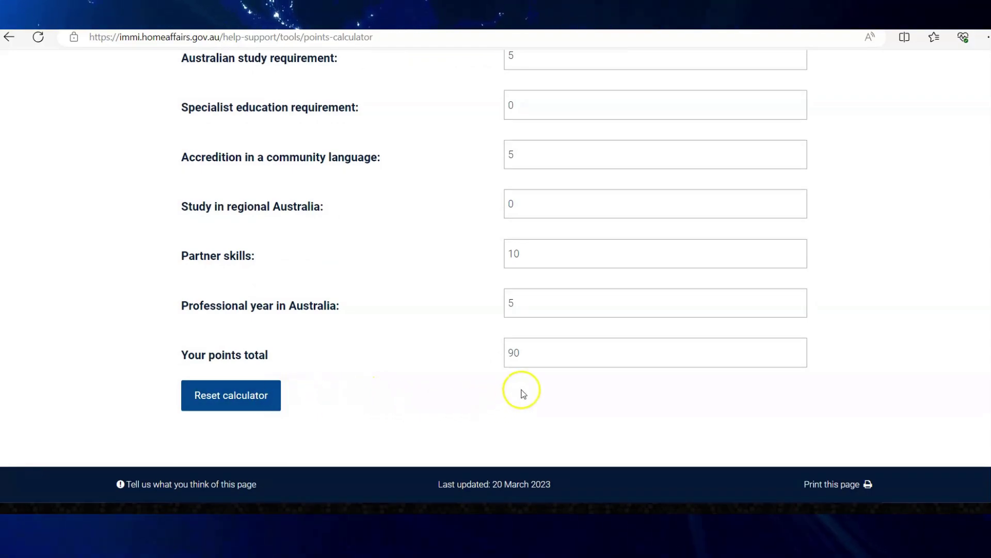
drag(520, 345, 502, 355)
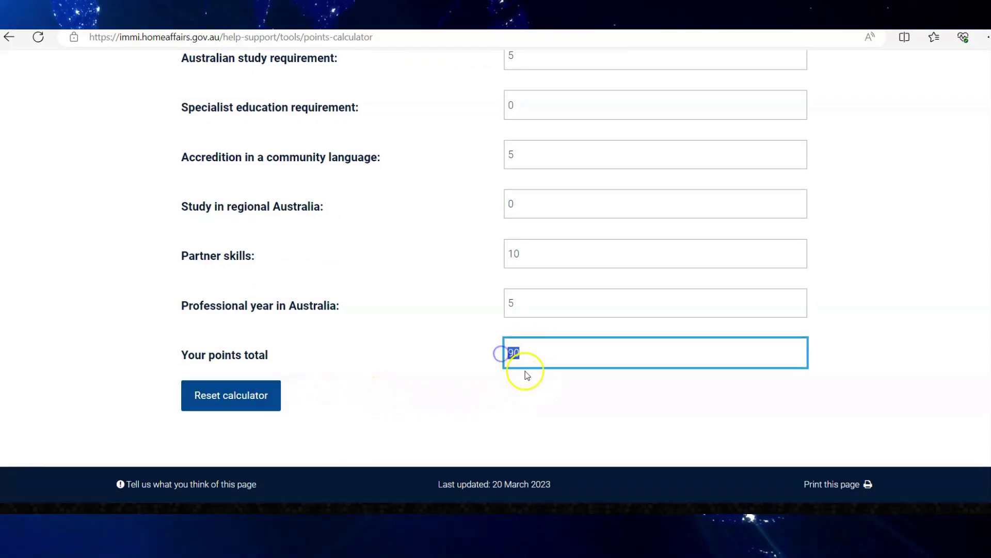